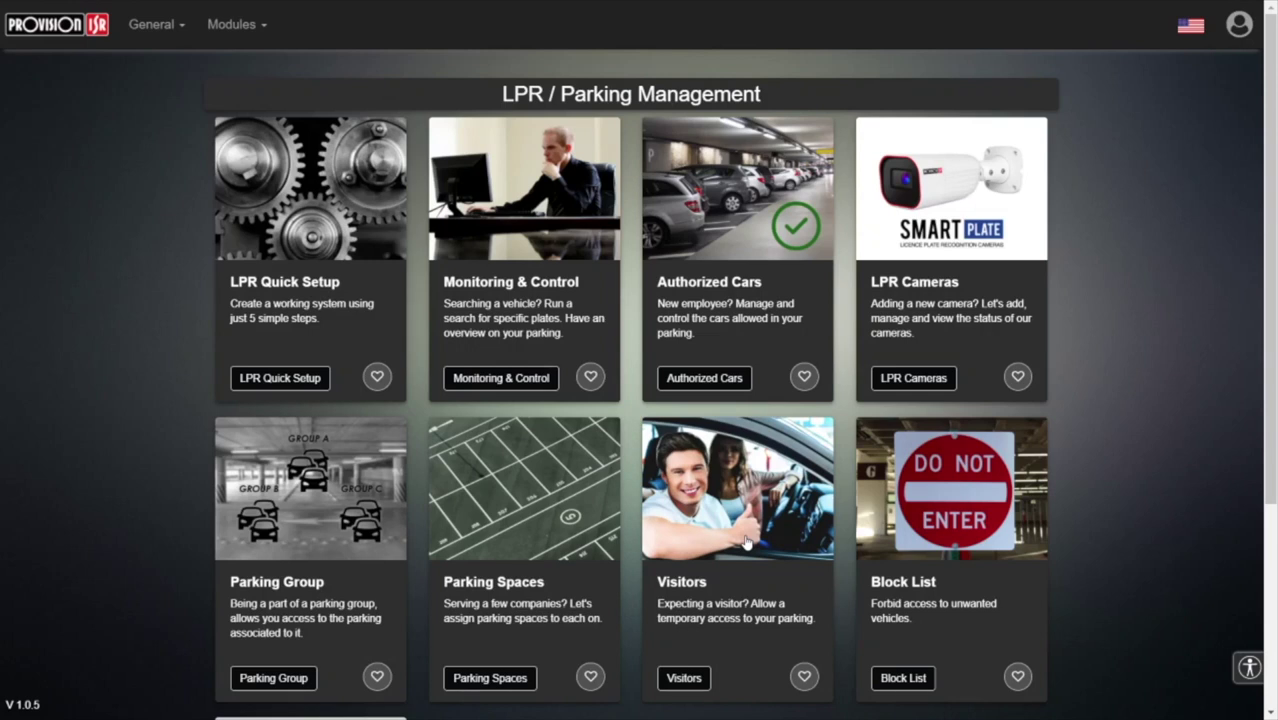
- Go to visitor management, keep Company 1, select Parking lot 1, and open a blank Add Visitor form
click(733, 512)
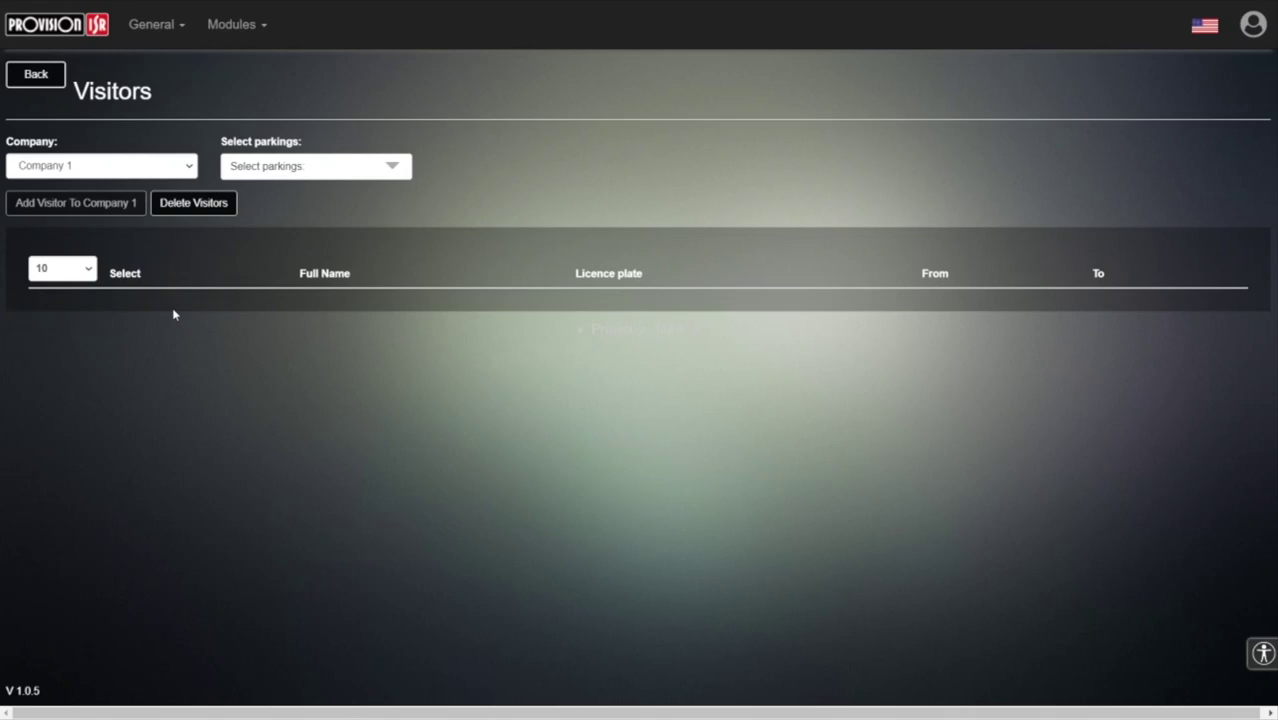
click(97, 175)
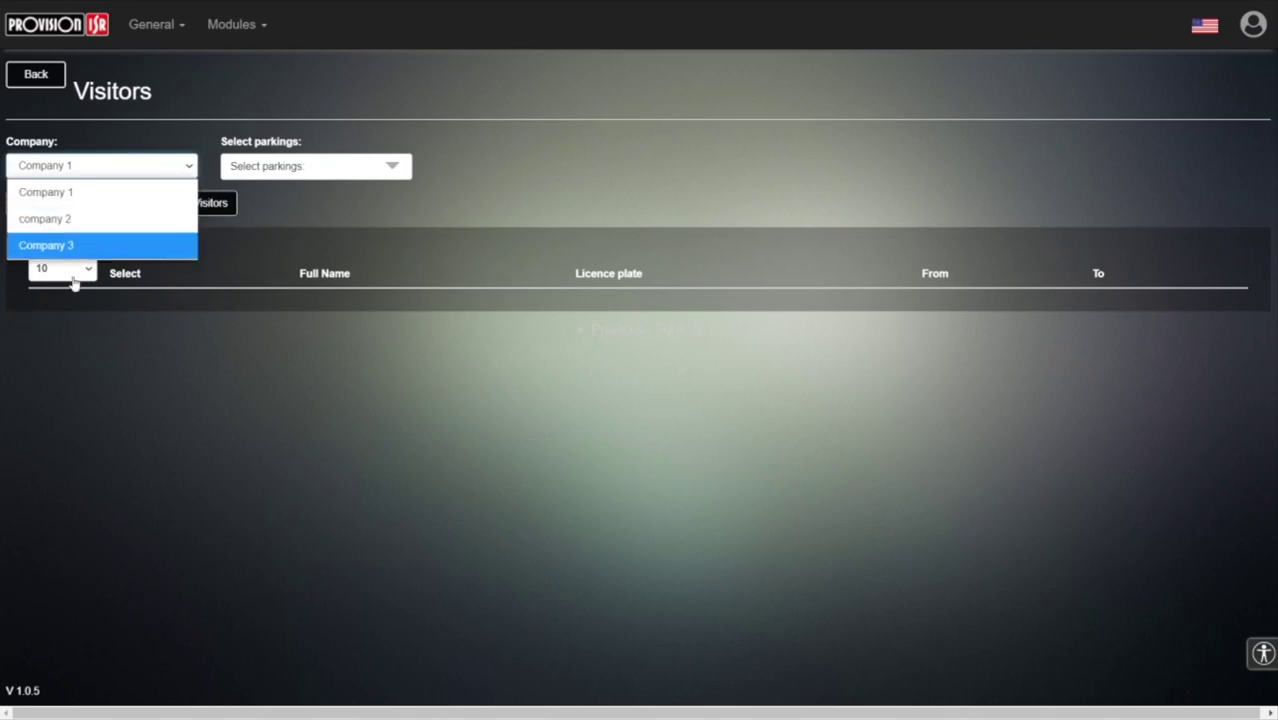
click(77, 200)
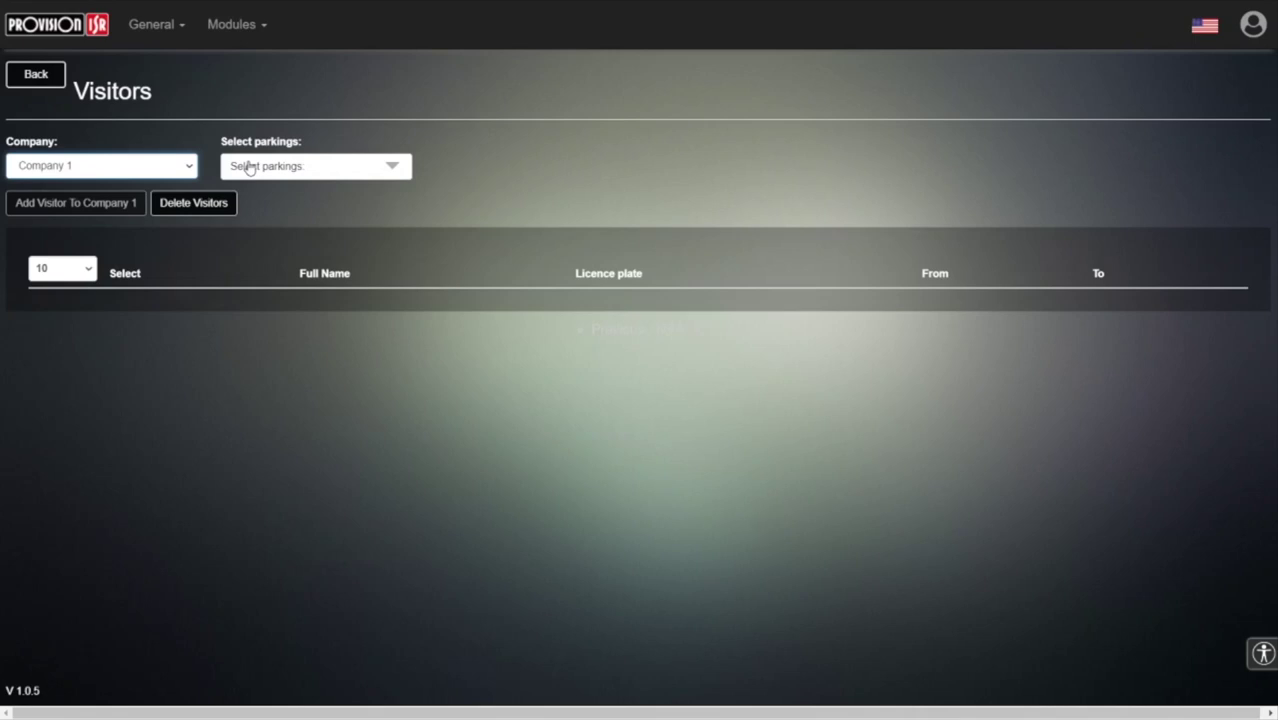
click(249, 167)
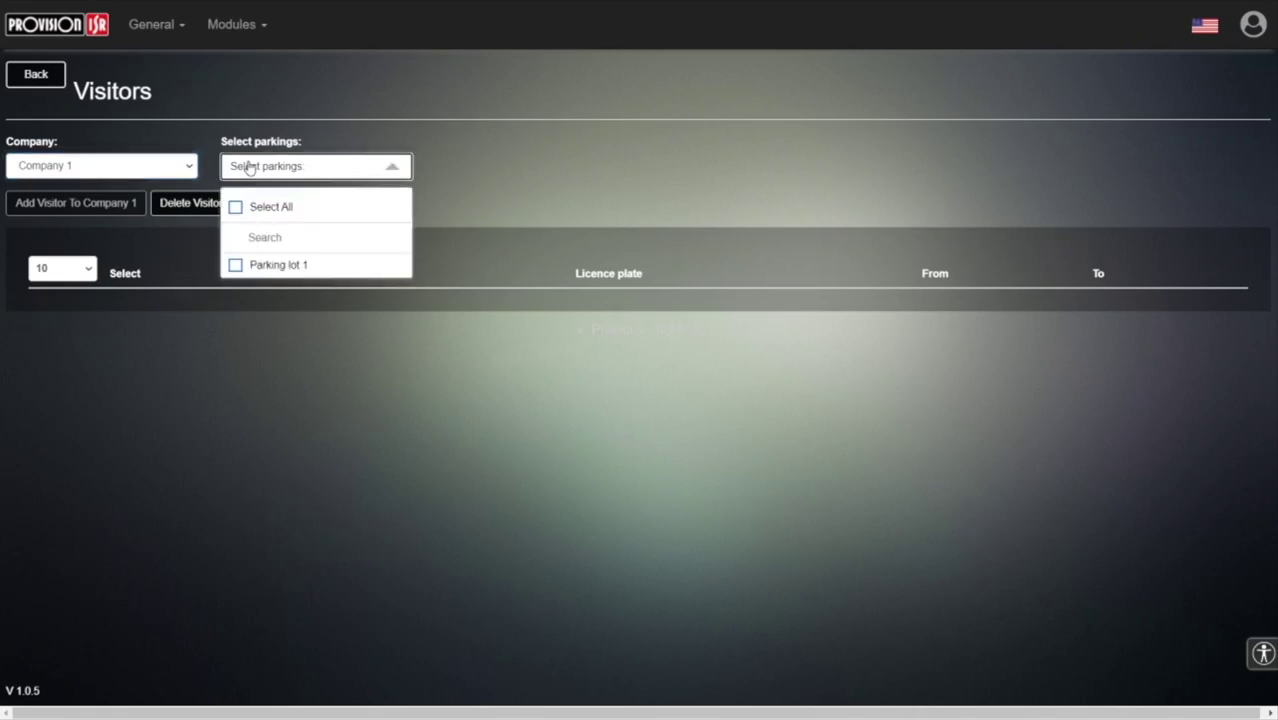
click(236, 268)
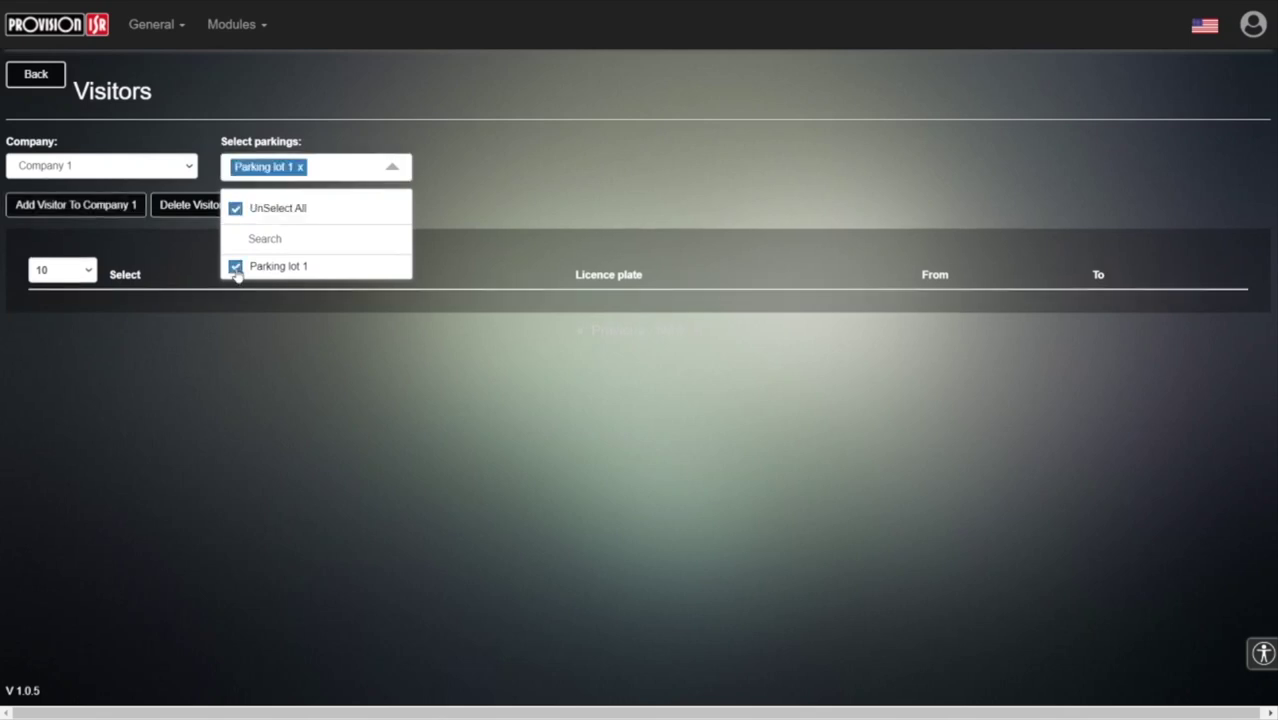
click(256, 337)
click(80, 207)
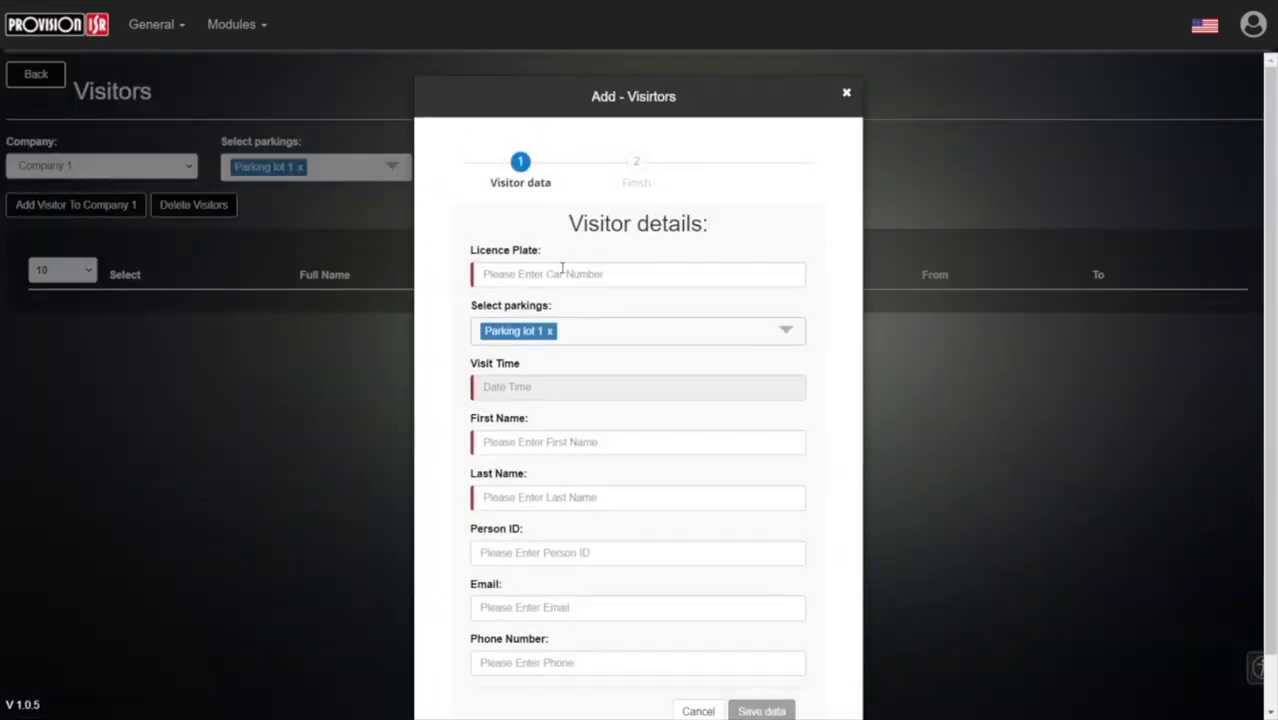
- Enter the visitor's licence plate number
click(562, 268)
text(36)
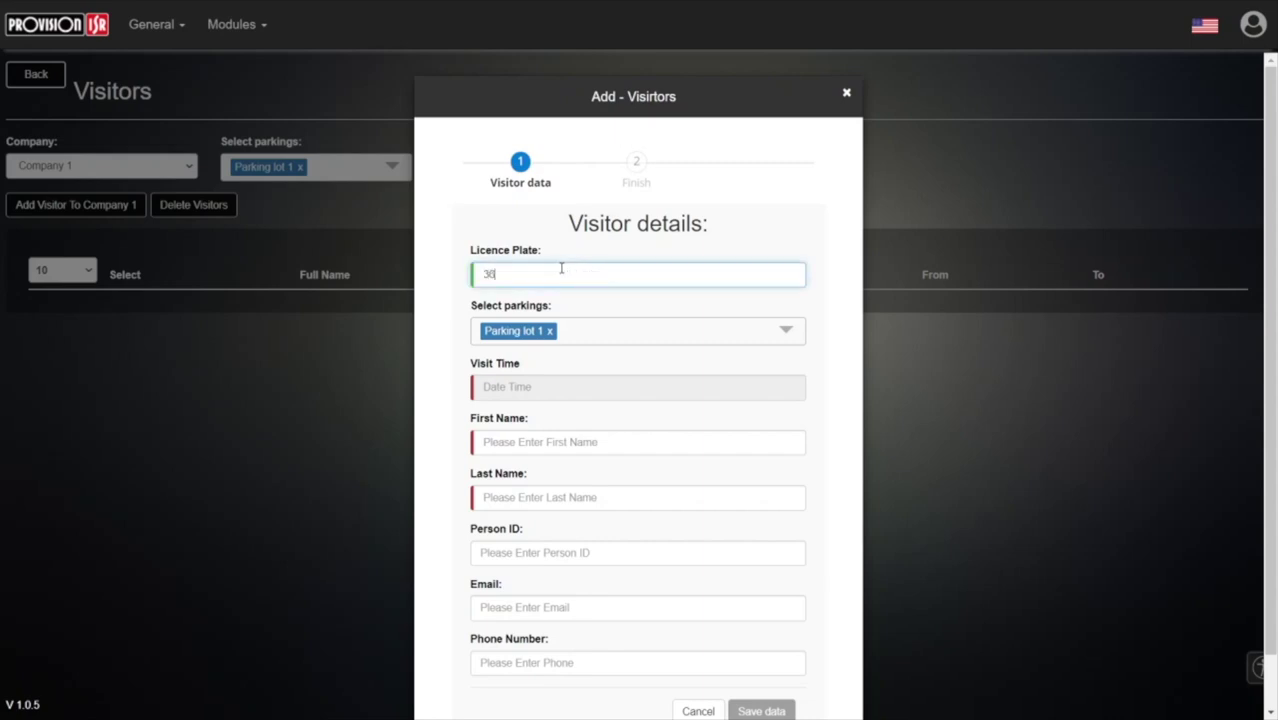
text(98765)
drag(550, 274, 445, 272)
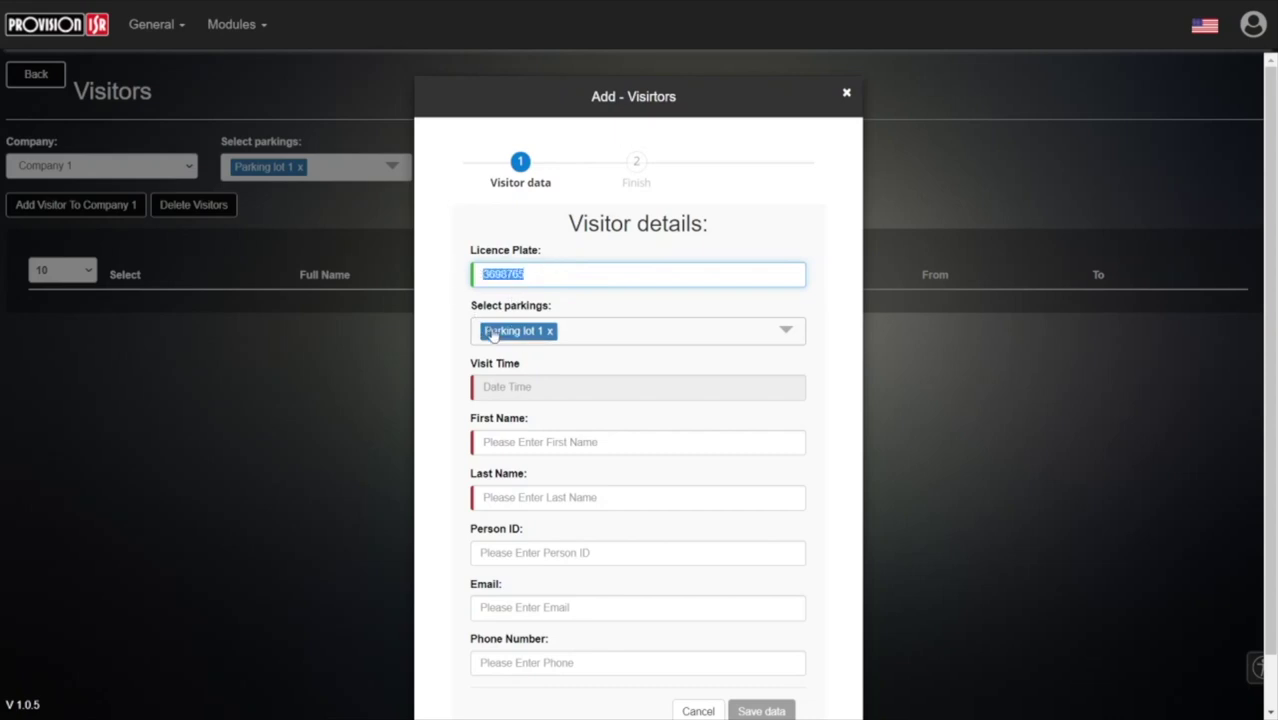
- Set the visit time to January 11, 2021, from 1:37 PM to 6:37 PM
click(517, 386)
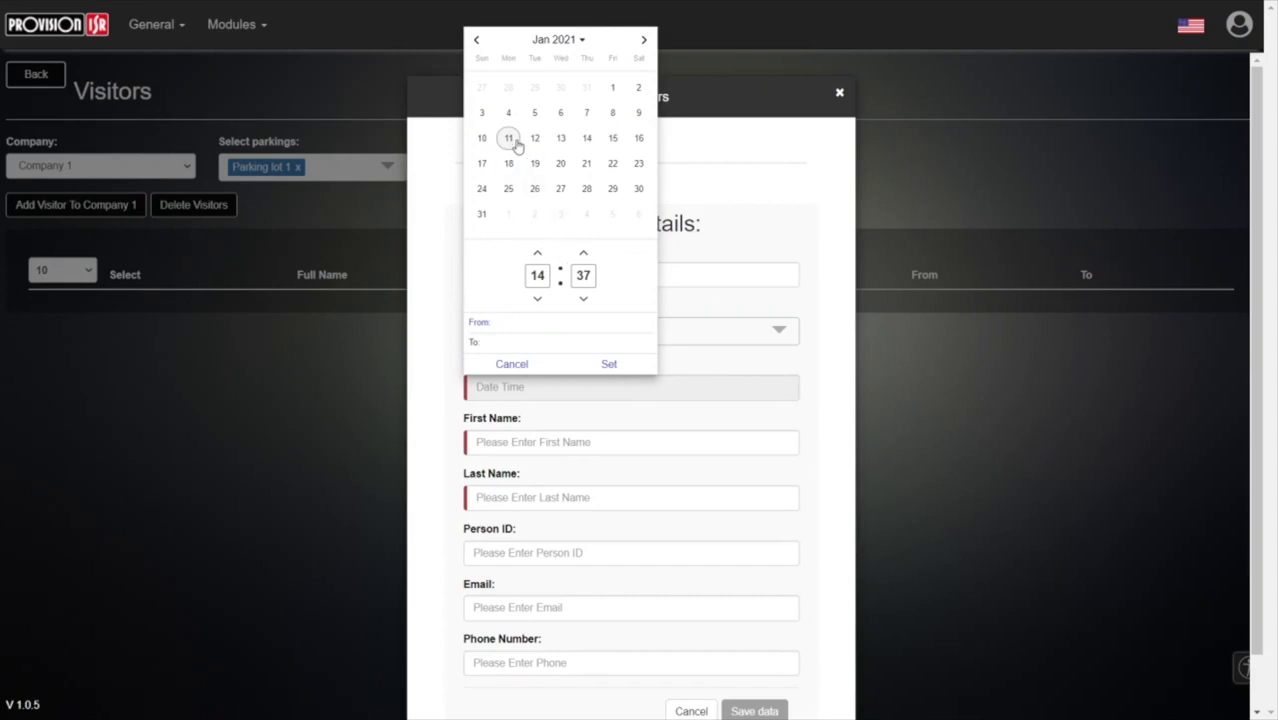
click(536, 300)
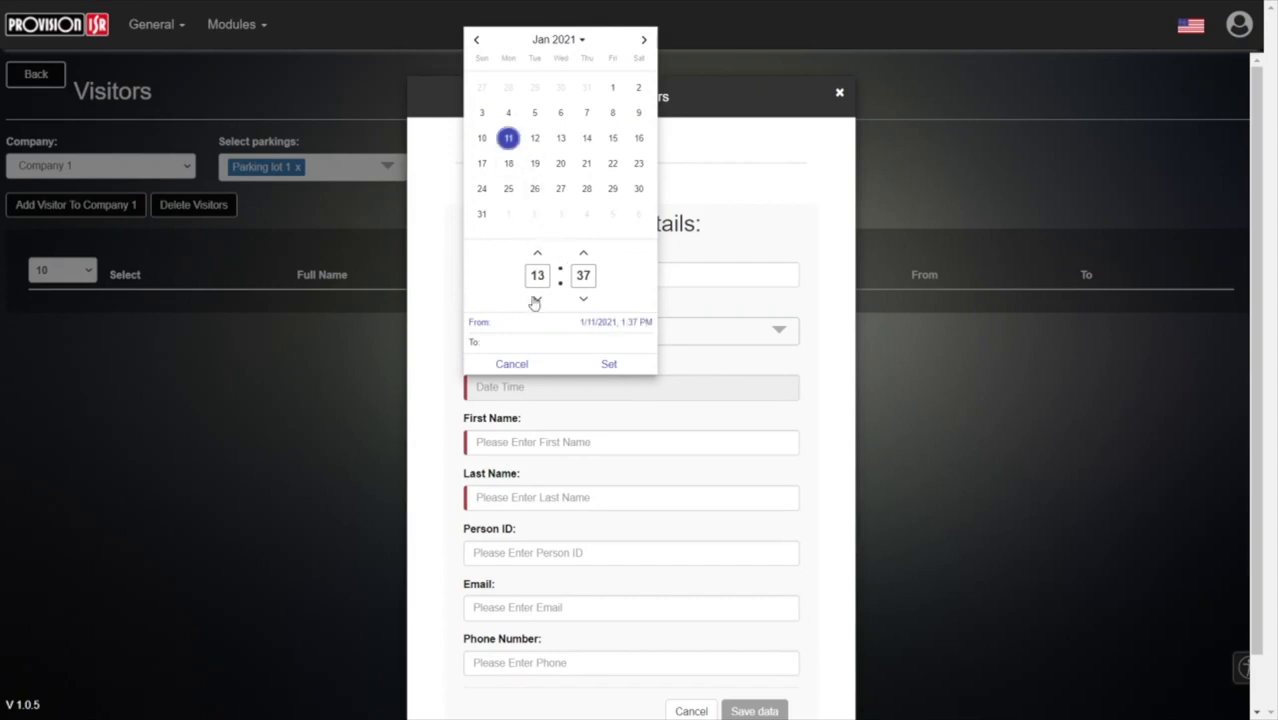
click(510, 140)
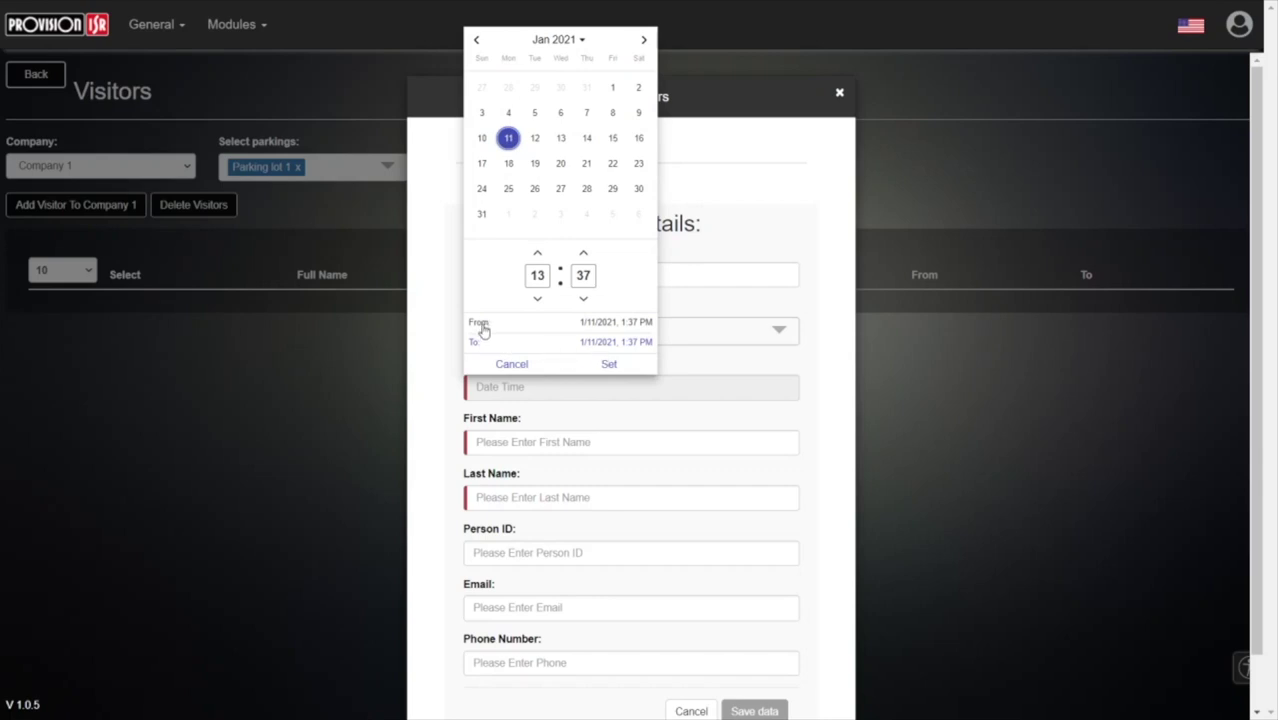
click(537, 255)
double_click(537, 255)
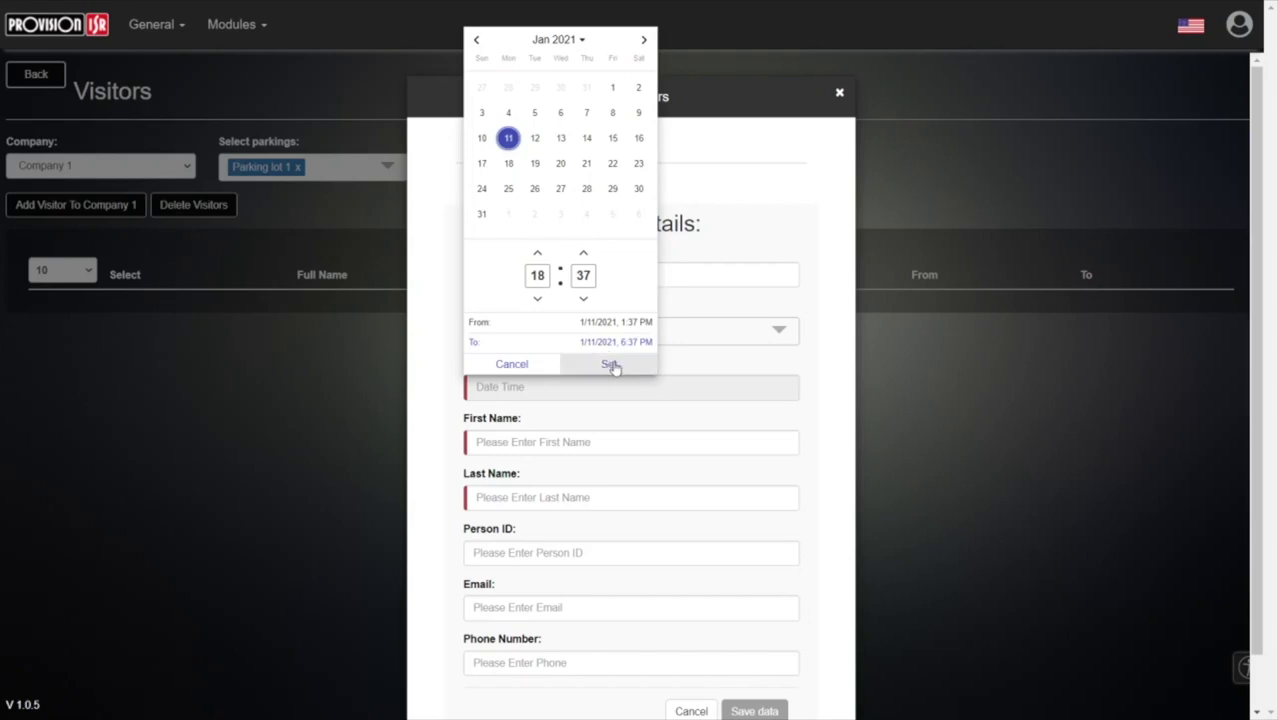
click(611, 365)
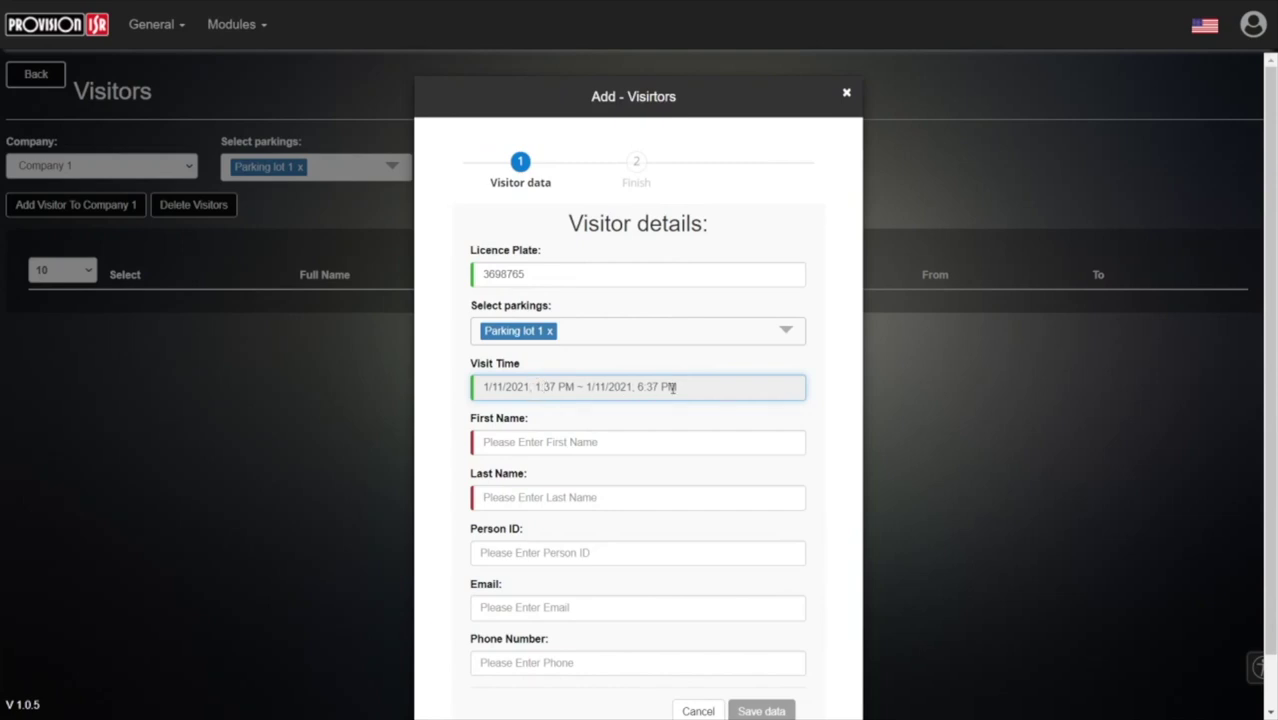
- Fill in the visitor's first name from suggestions and the last name, then save the visitor
click(549, 442)
click(552, 478)
click(536, 497)
text(כדגעדכ)
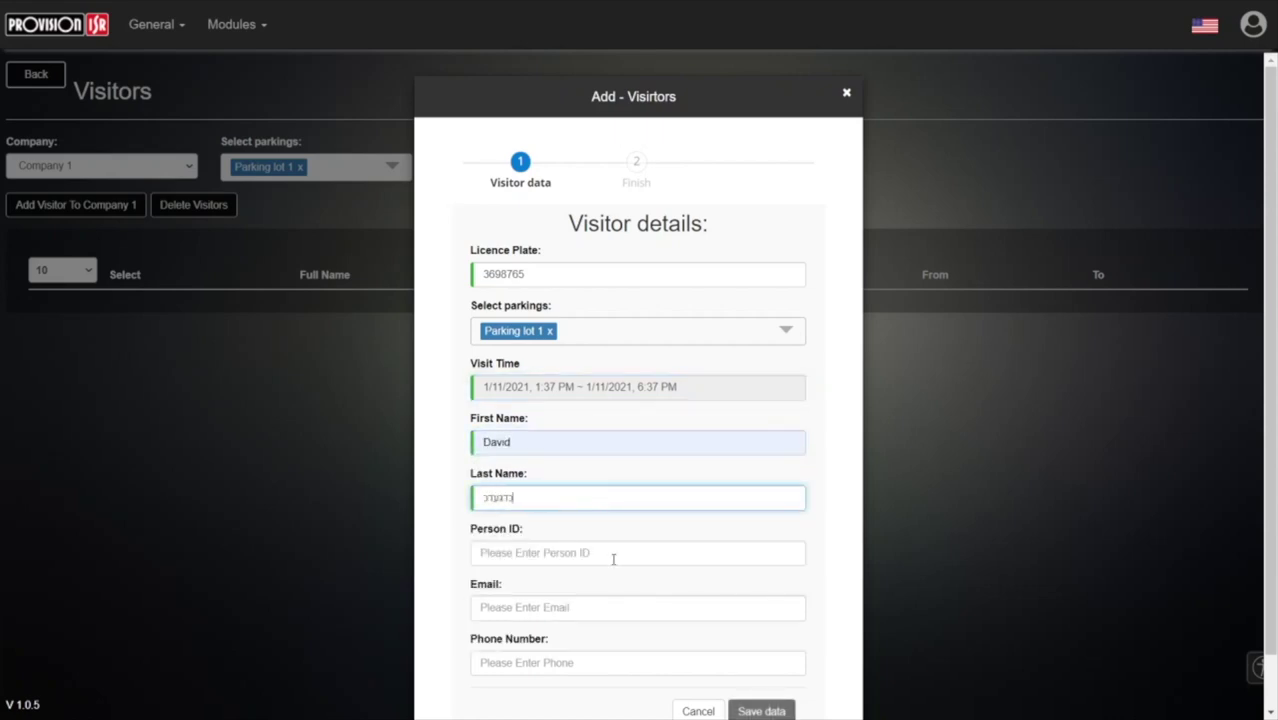
scroll(730, 693, down, 1)
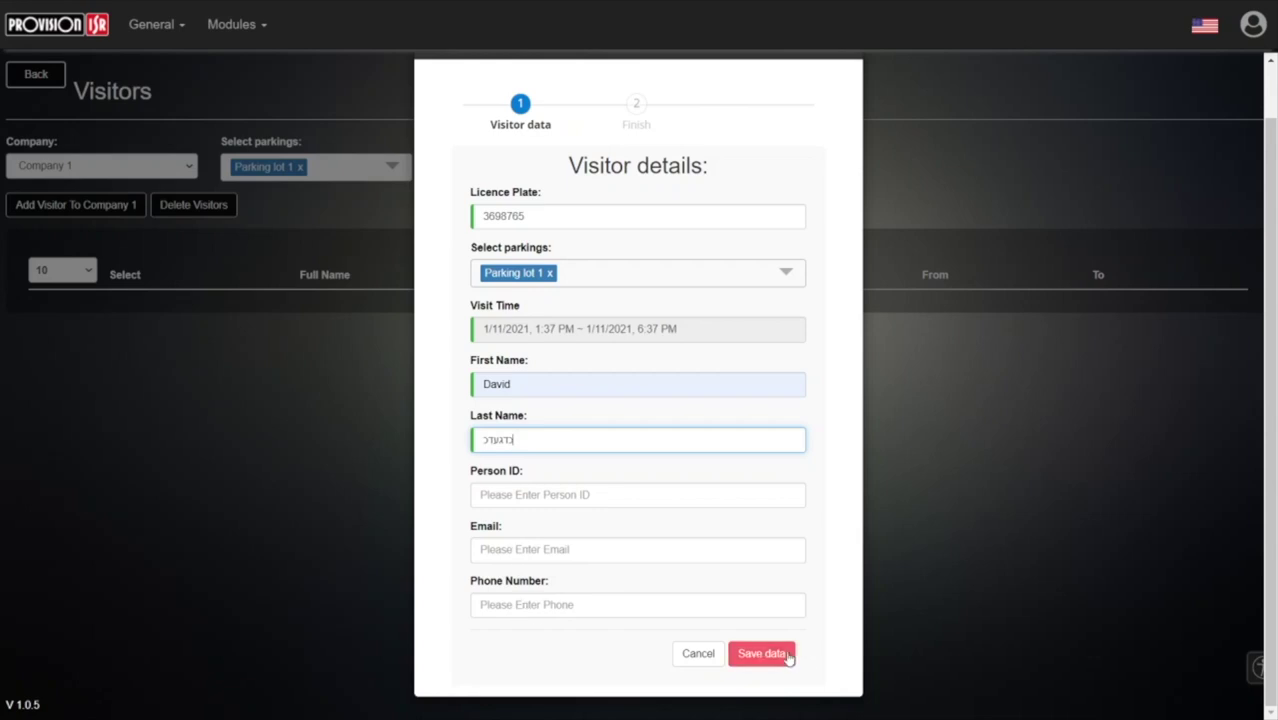
click(762, 653)
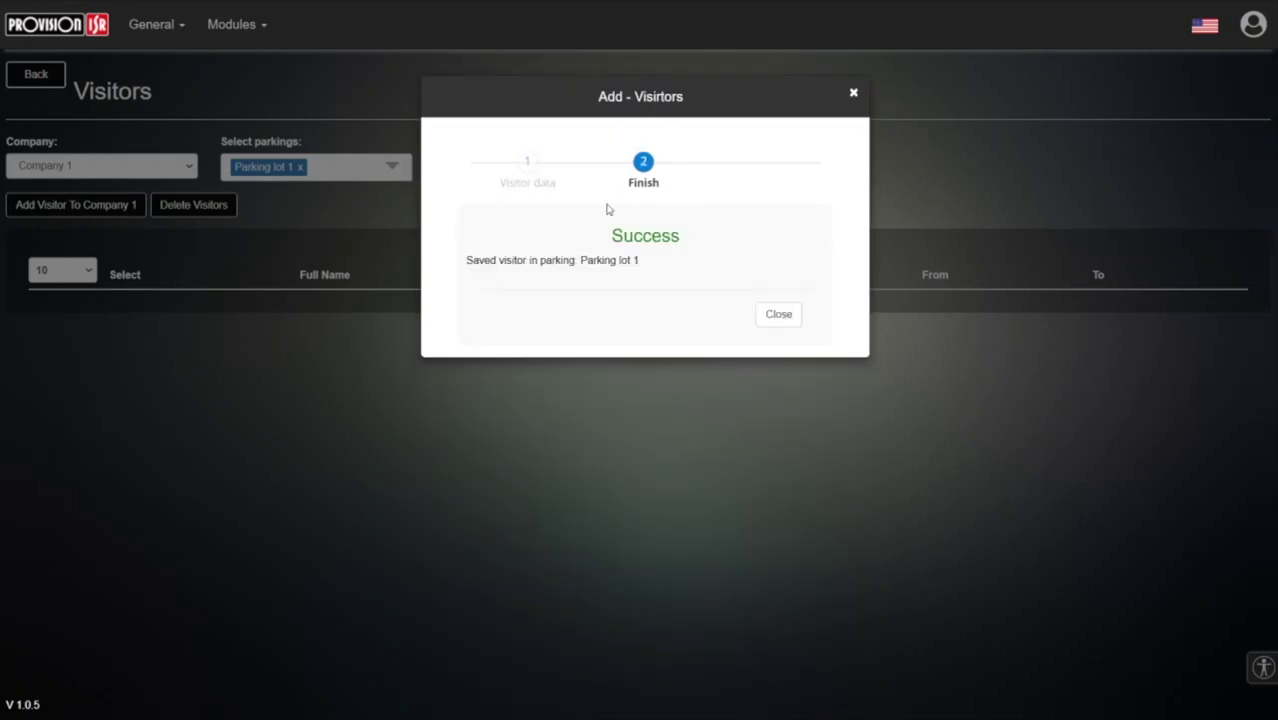
- Dismiss the success message and check that today's visitor is allowed in Parking lot 1
click(779, 318)
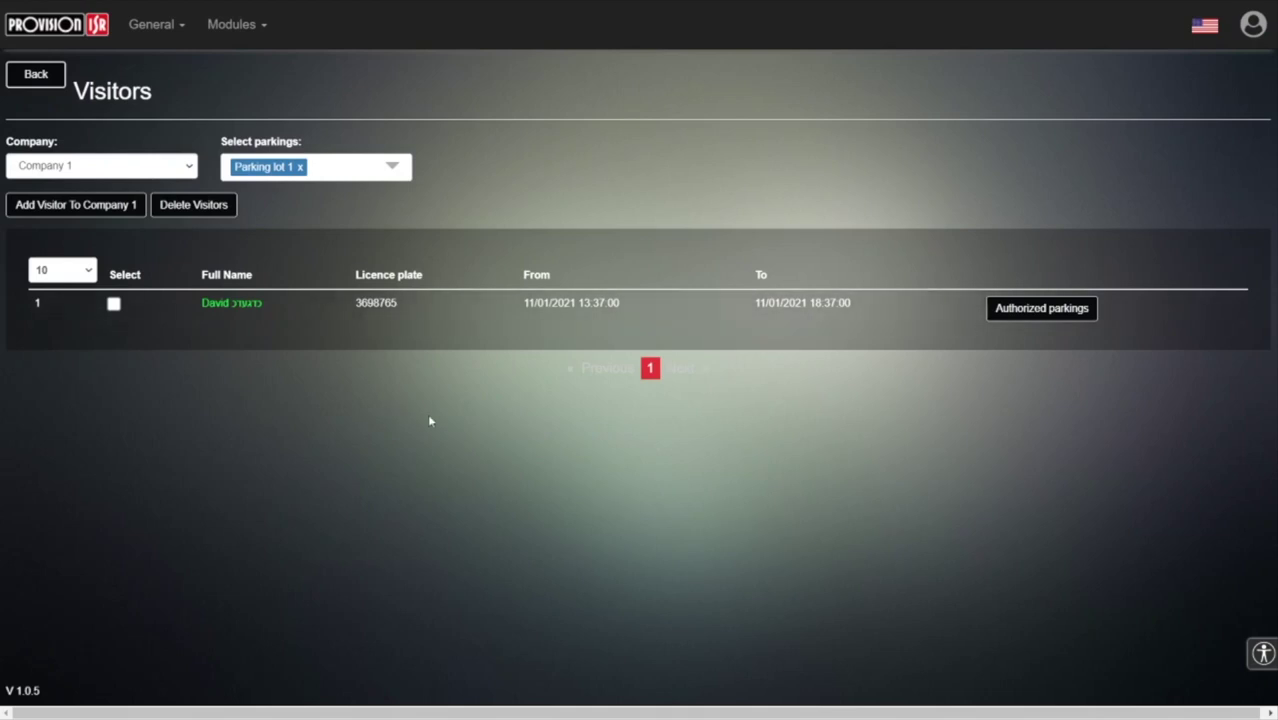
click(1004, 311)
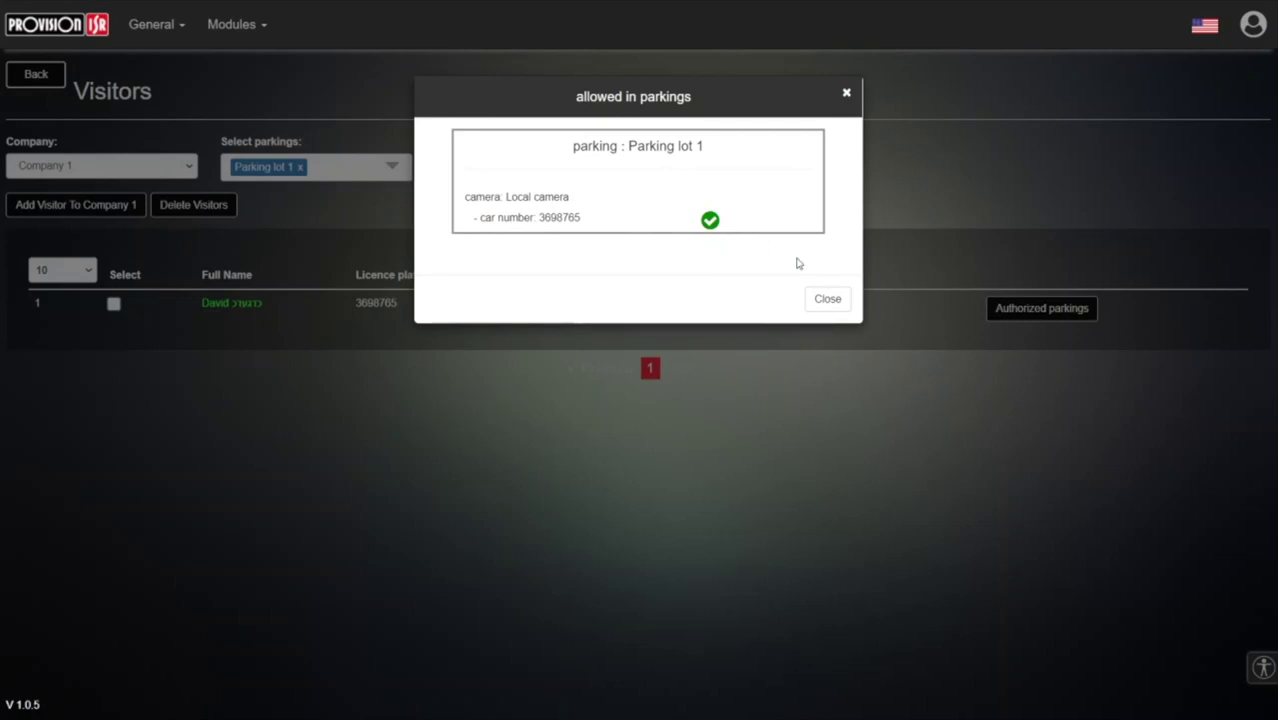
- Start a second visitor with its licence plate and a 1/12/2021 2:38 PM visit time
click(827, 299)
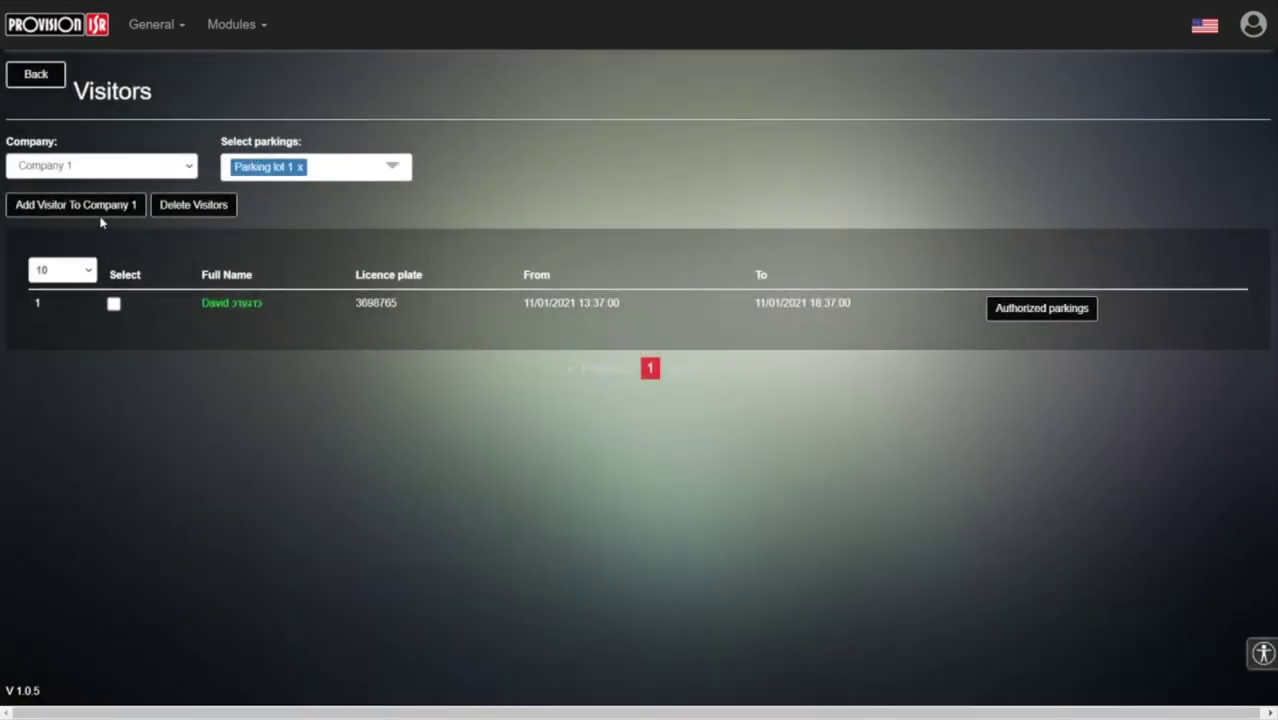
click(100, 207)
click(517, 273)
text(3445435)
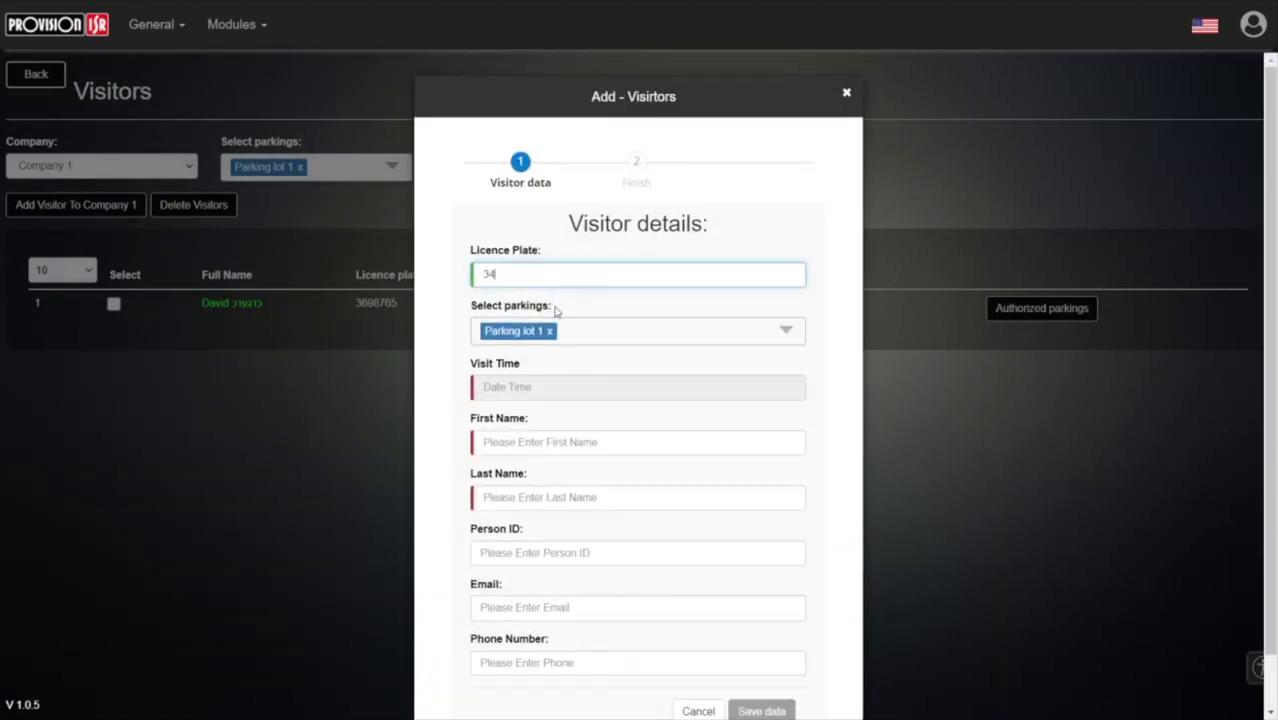
click(549, 388)
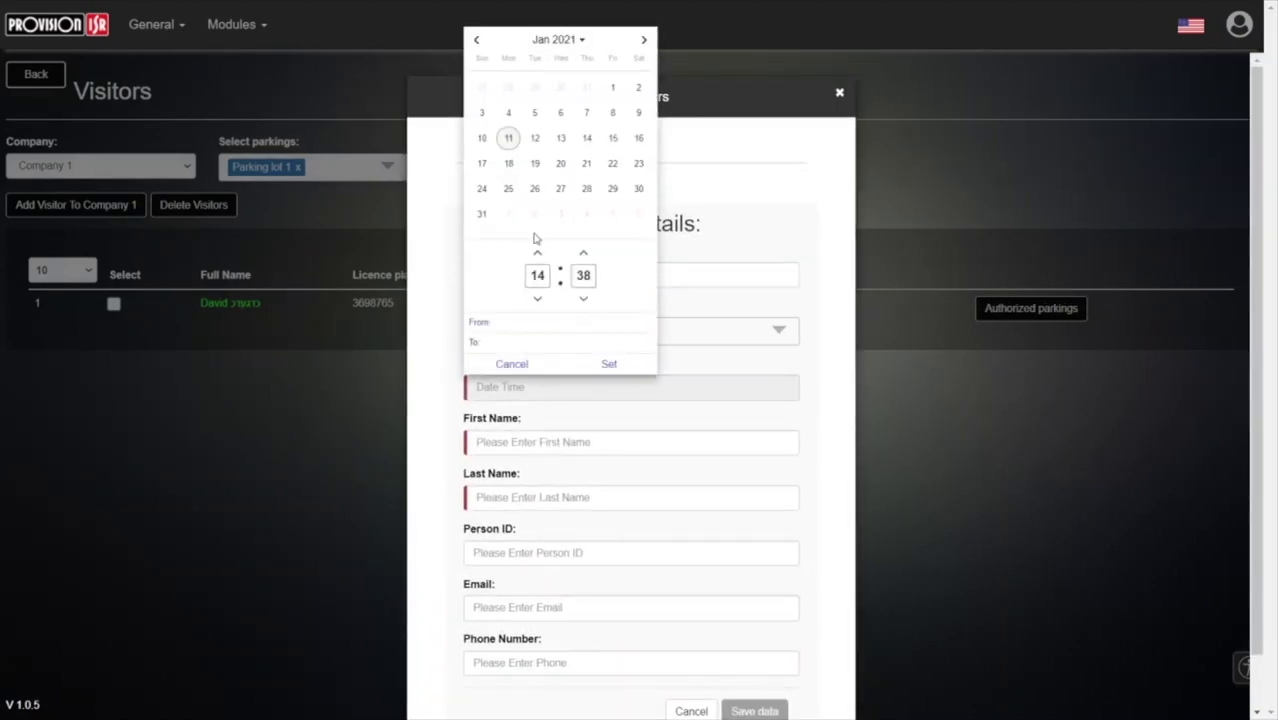
click(535, 138)
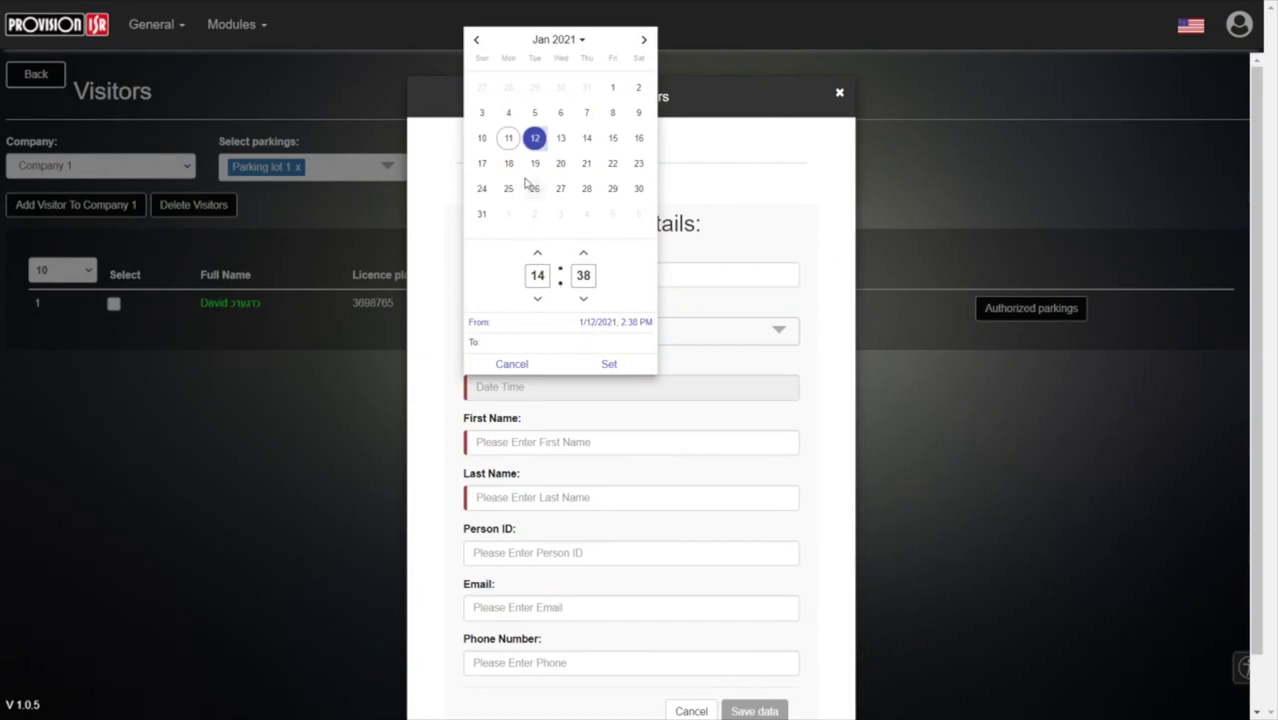
click(538, 140)
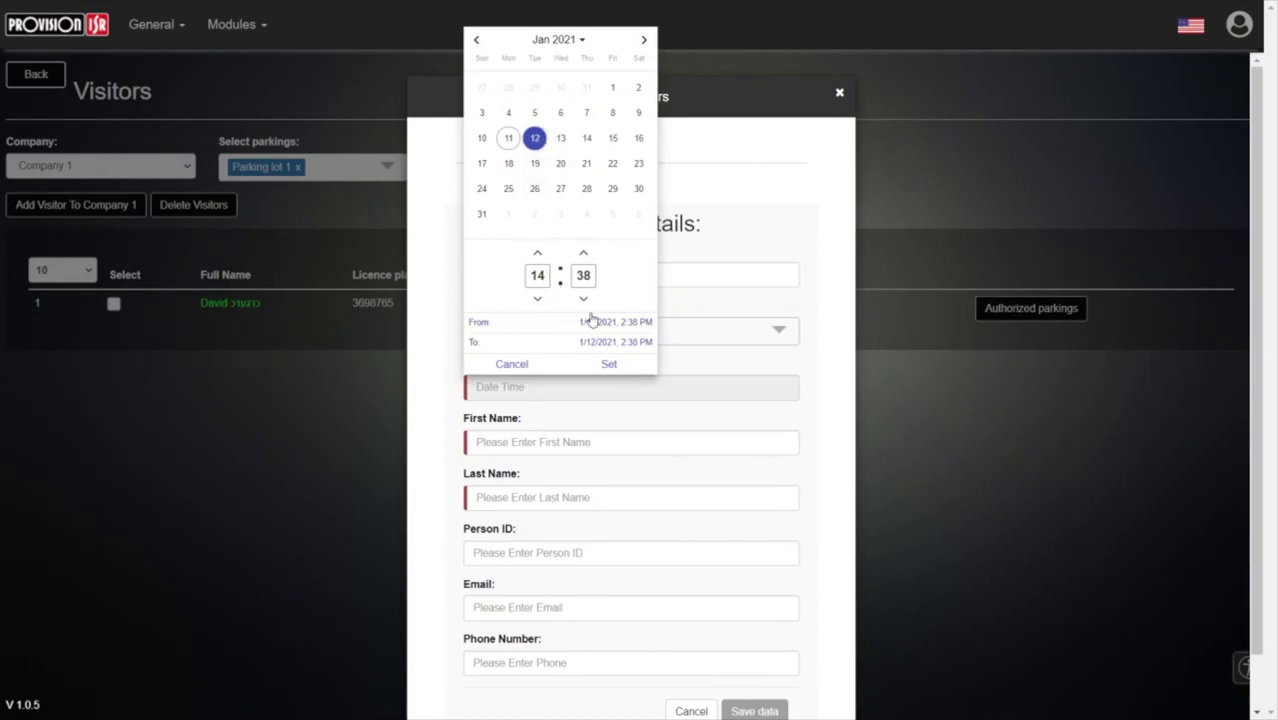
click(596, 364)
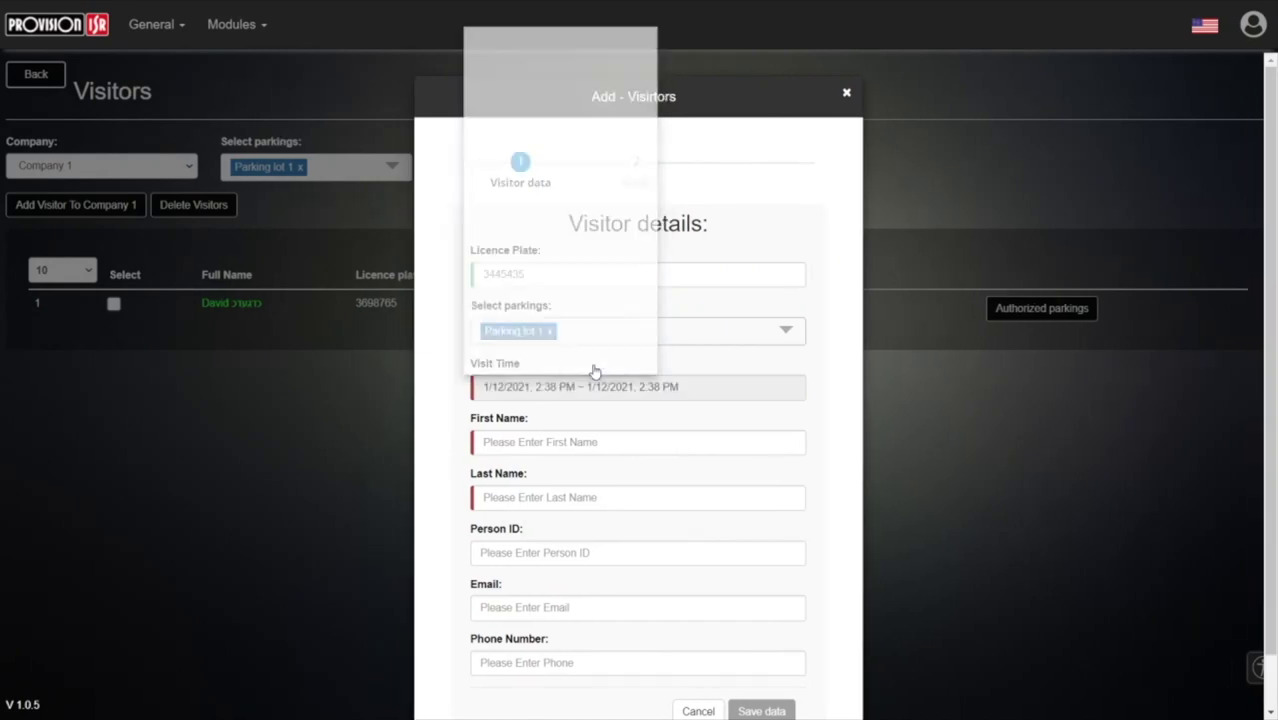
- Fill in the second visitor's first and last names and save the visitor
click(570, 441)
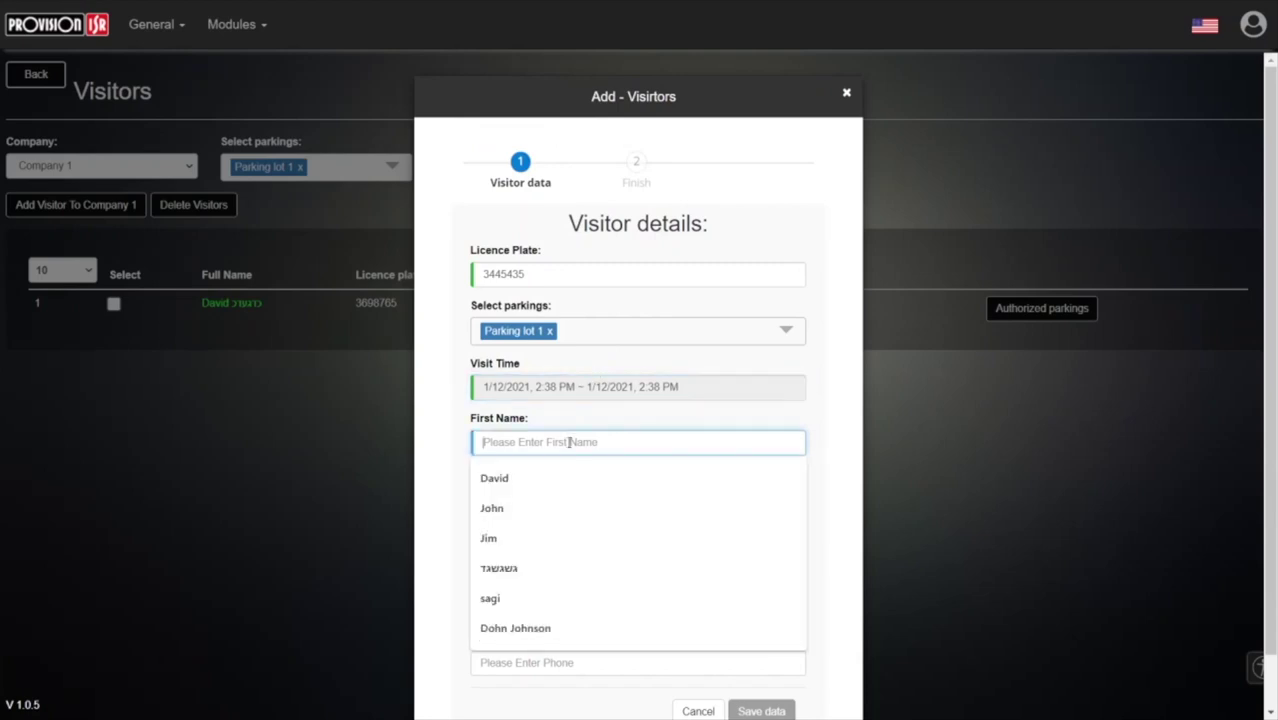
click(556, 508)
click(541, 505)
text(ישראלי)
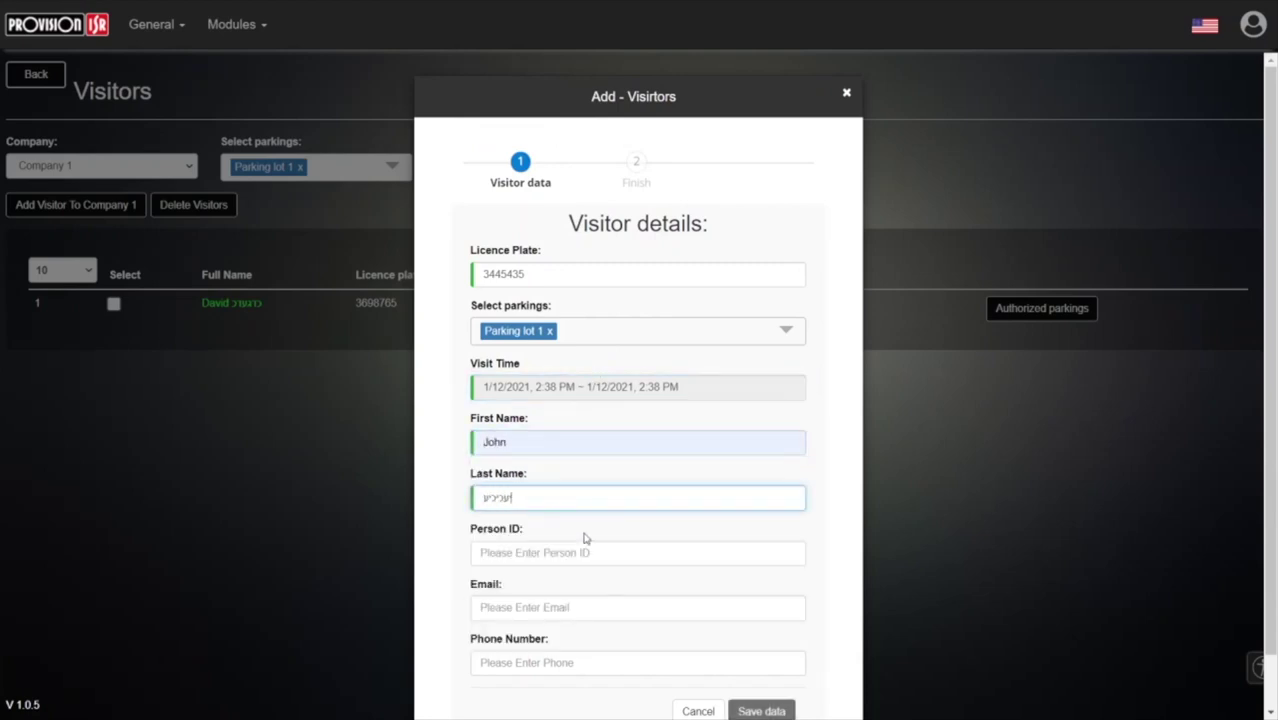
click(760, 711)
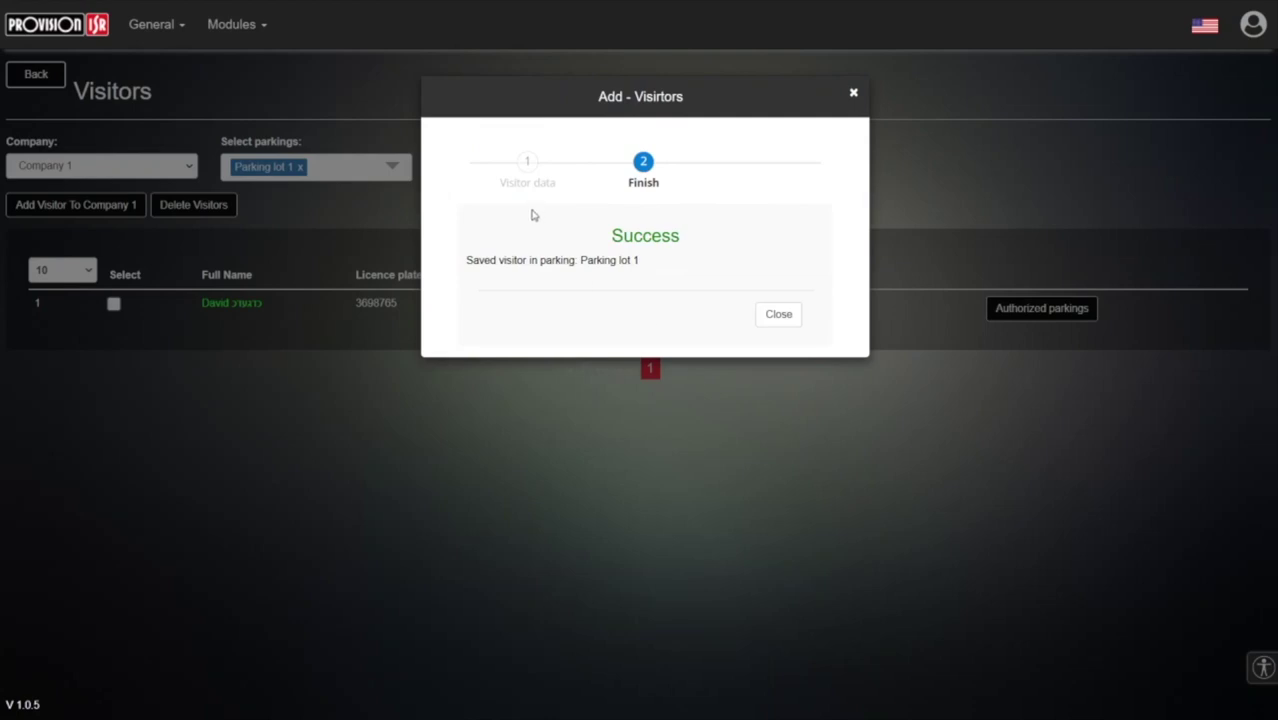
- Dismiss the success message and confirm the 12/01 visitor is not yet allowed in Parking lot 1
click(778, 315)
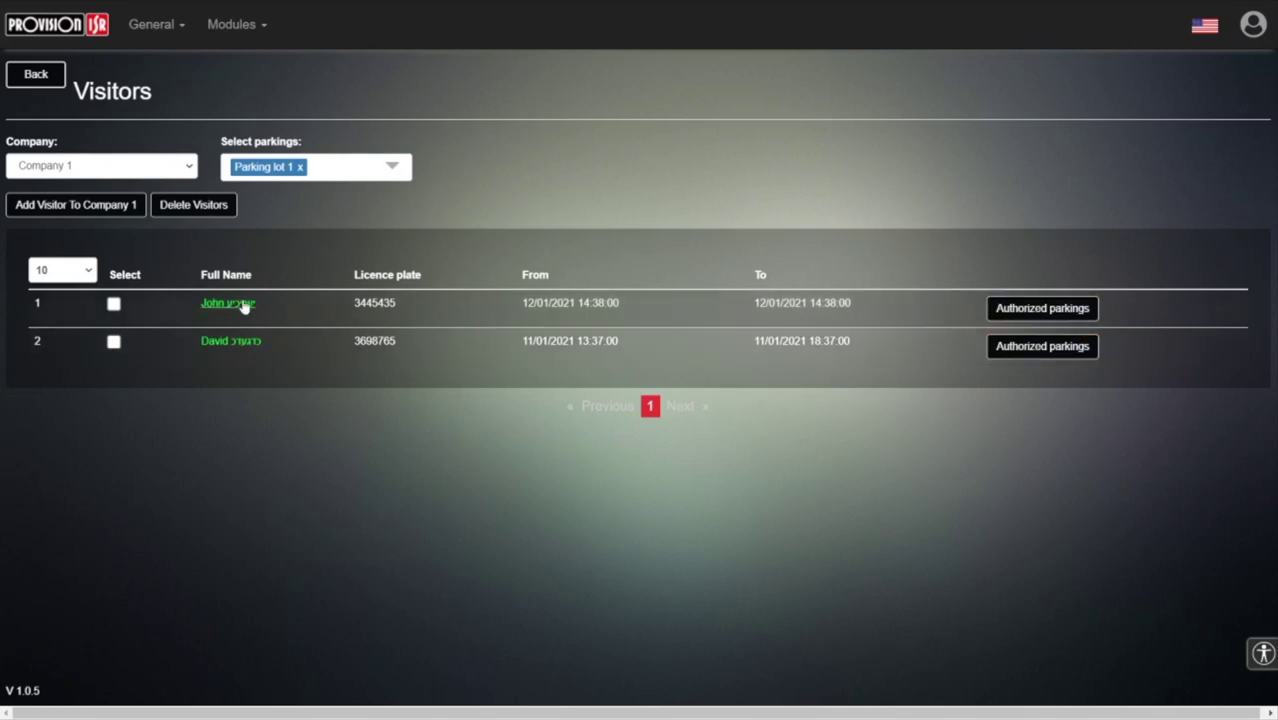
click(994, 307)
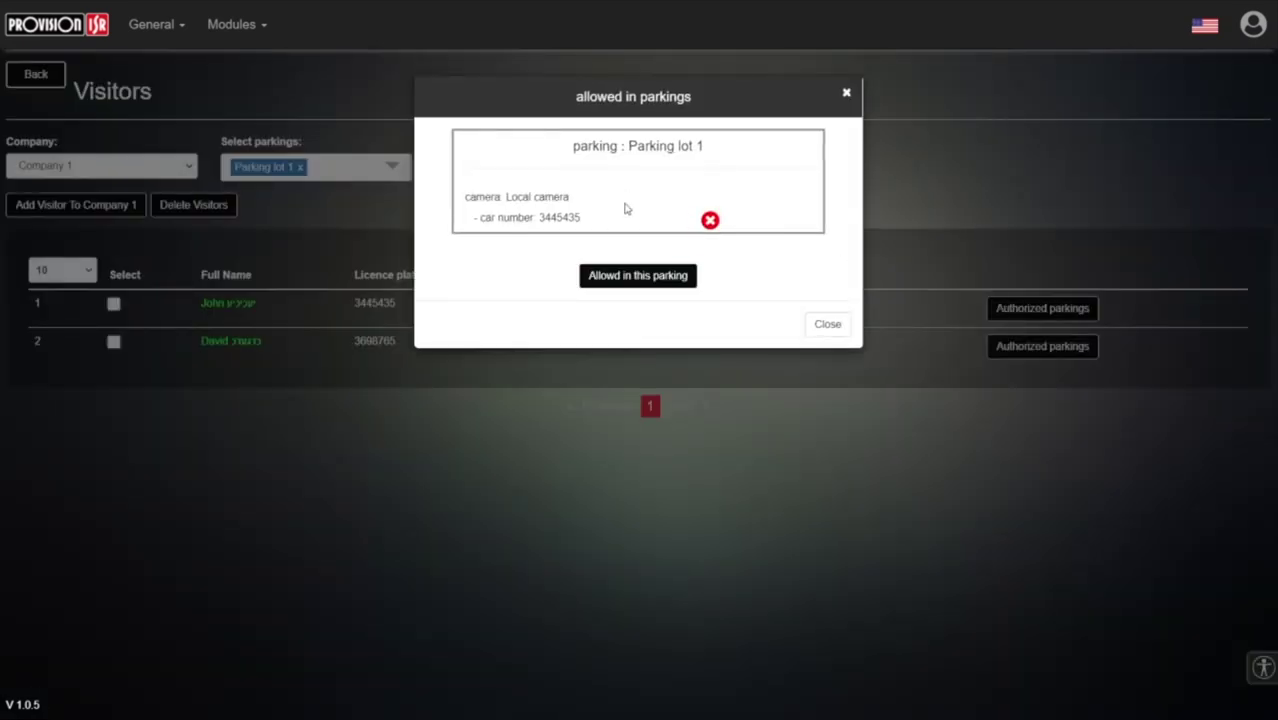
click(676, 279)
click(816, 330)
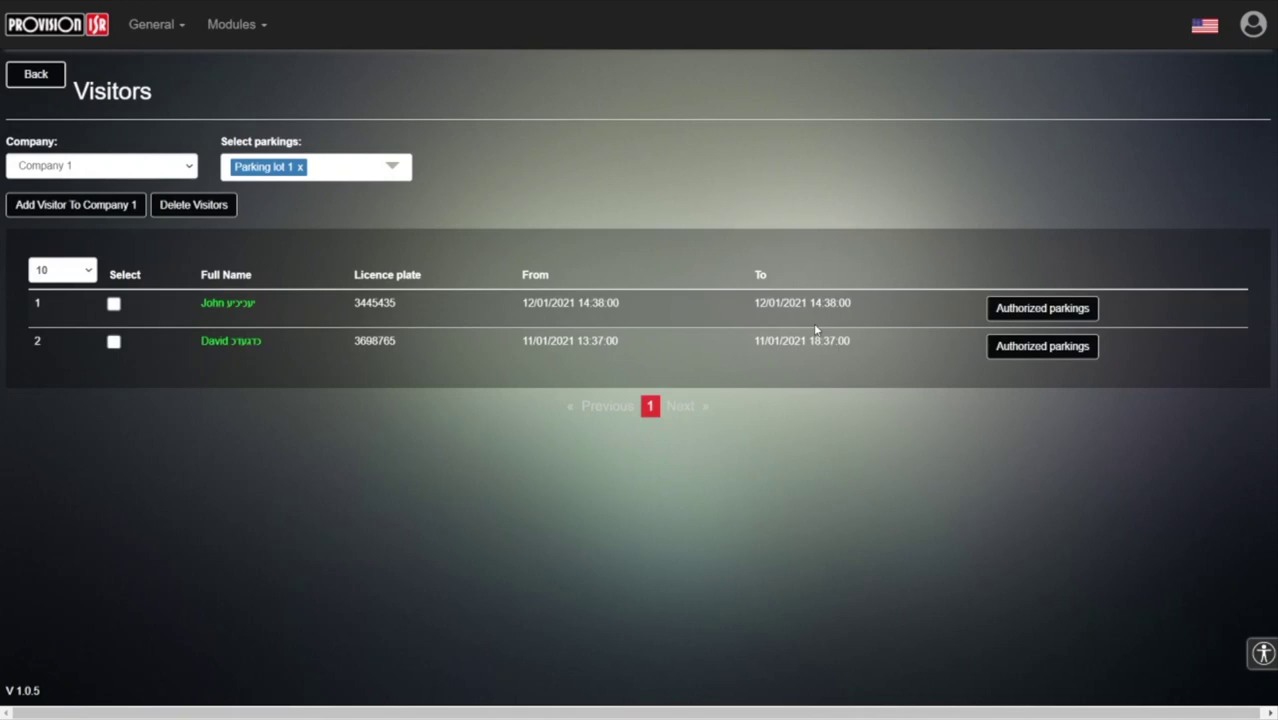
- Compare with today's visitor's allowed status, then reopen the 12/01 visitor's parking permissions
drag(522, 303, 552, 303)
click(990, 346)
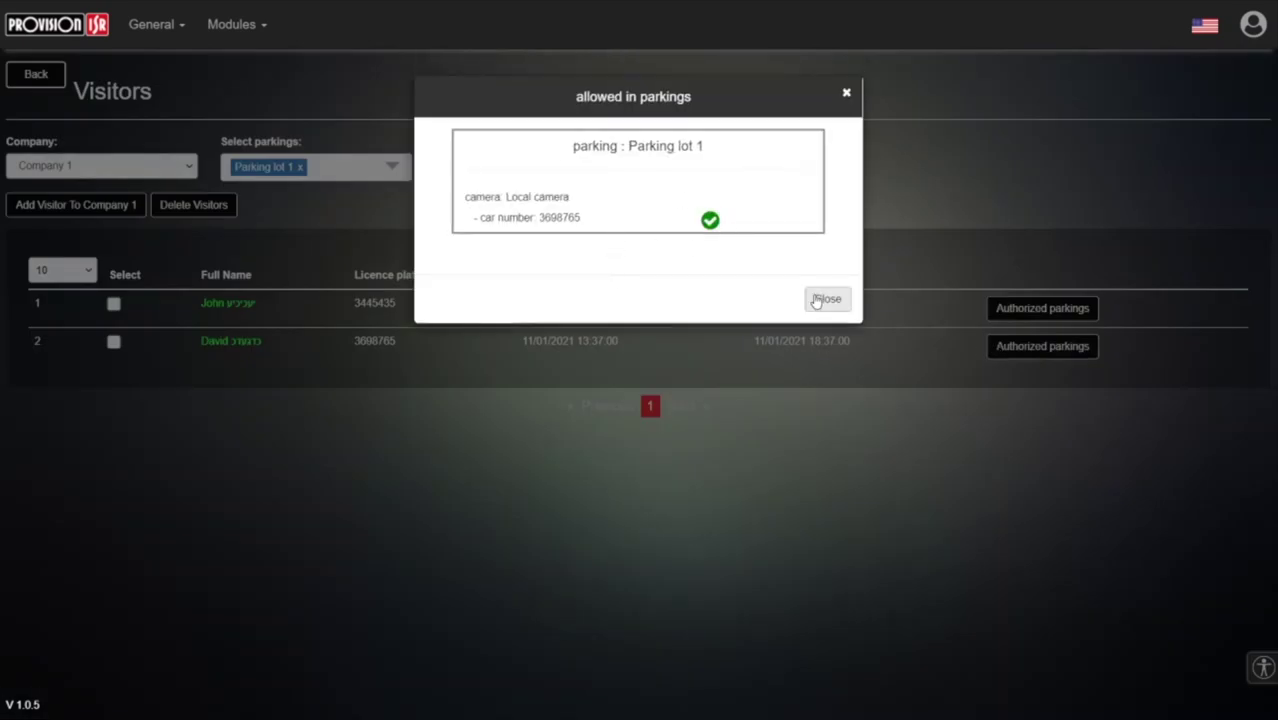
click(827, 298)
click(1038, 309)
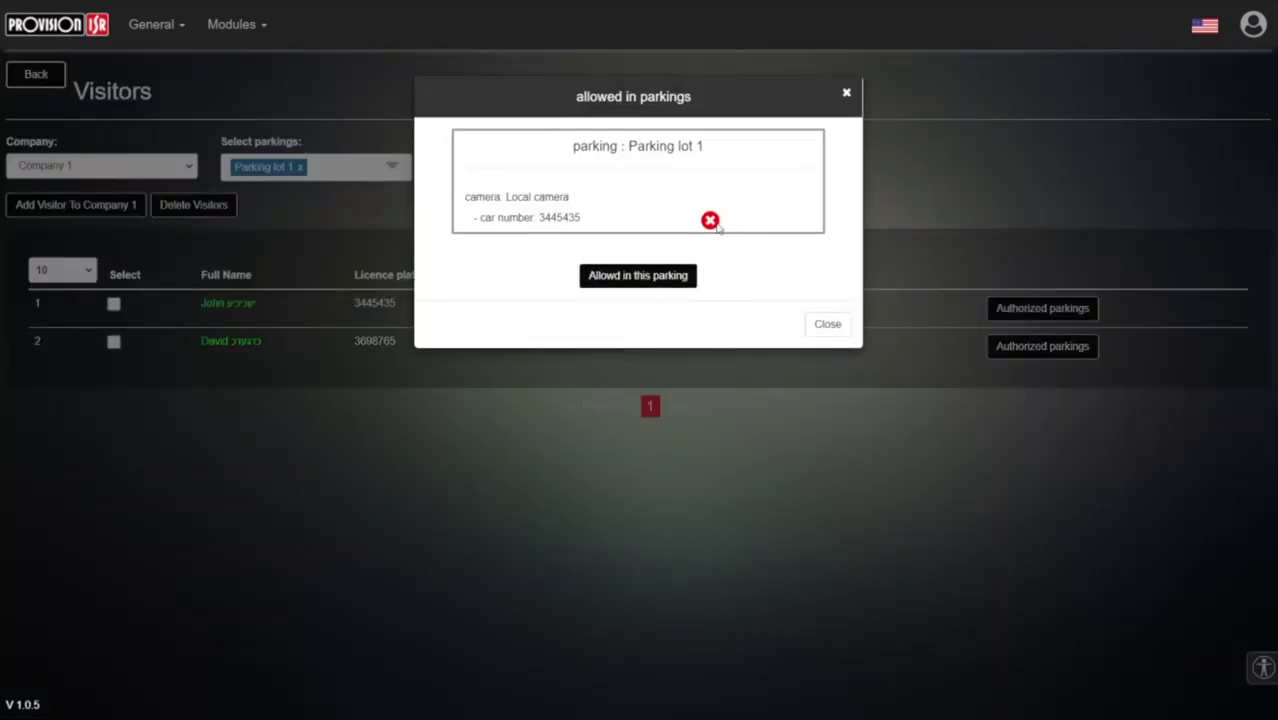